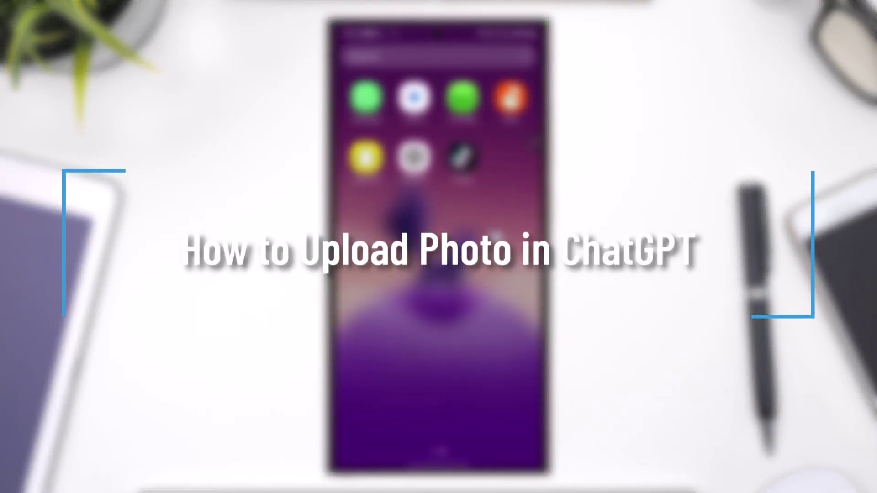
Step: Launch ChatGPT, peek at the past-chats drawer, and return to the empty new chat
{"action": "left_click", "coordinate": [418, 176]}
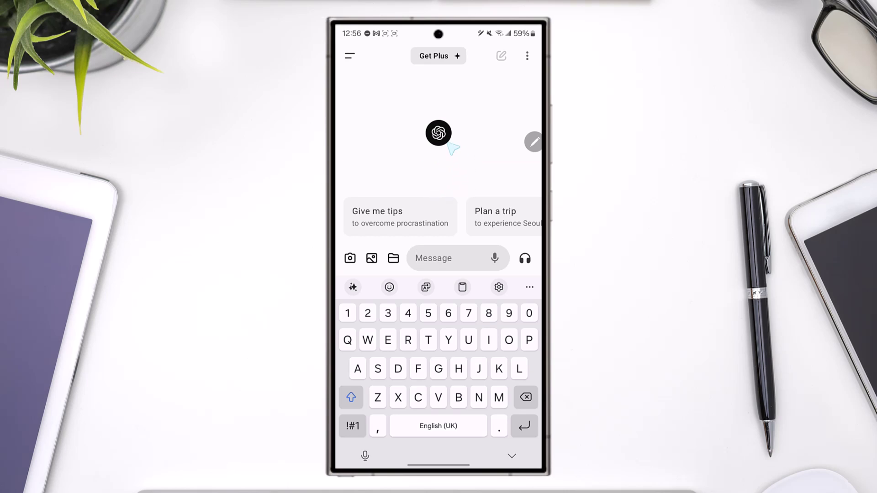
{"action": "left_click", "coordinate": [349, 56]}
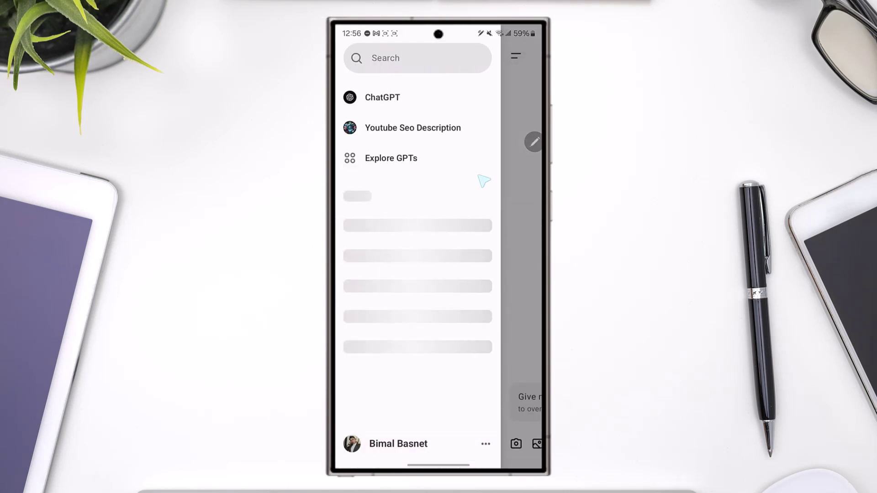
{"action": "left_click", "coordinate": [518, 186]}
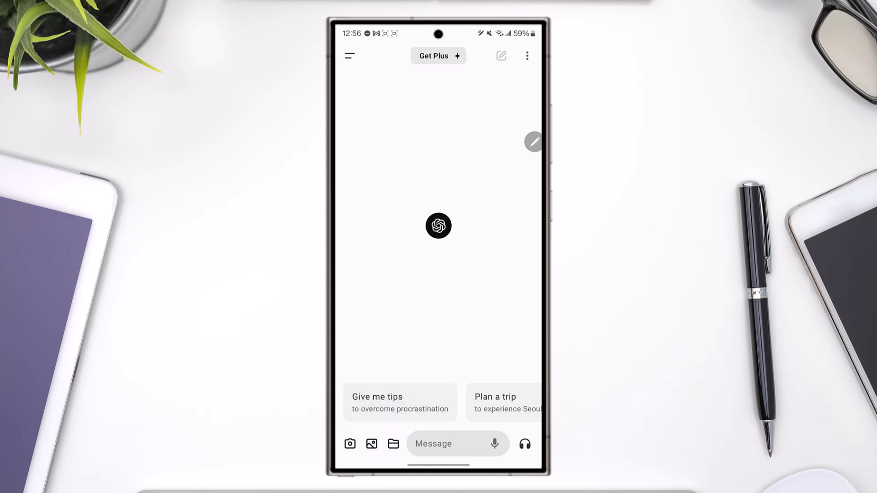
Step: Attach the moon photo from the gallery and start drafting the prompt 'Analyze'
{"action": "left_click", "coordinate": [371, 444]}
{"action": "left_click", "coordinate": [482, 450]}
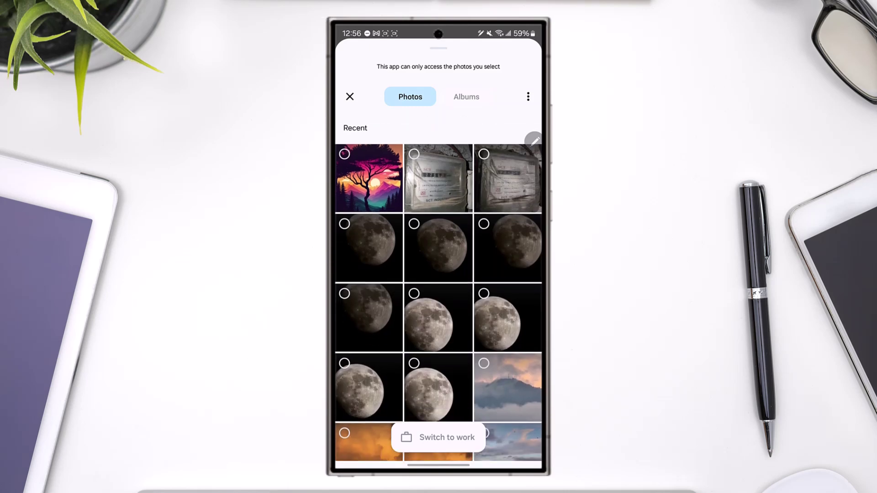
{"action": "left_click", "coordinate": [418, 230]}
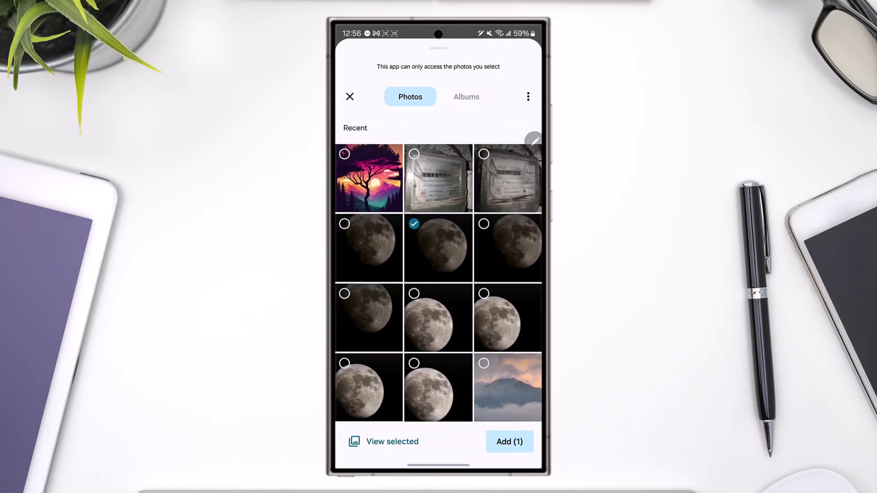
{"action": "left_click", "coordinate": [515, 444]}
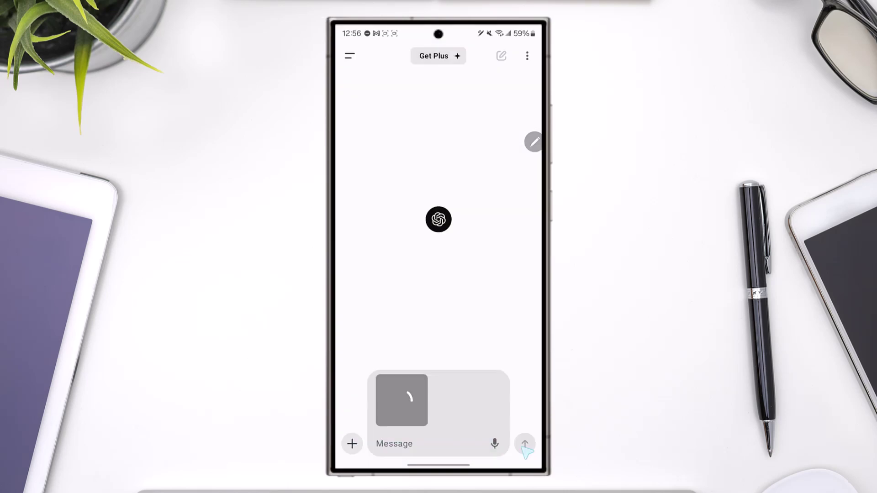
{"action": "left_click", "coordinate": [424, 452]}
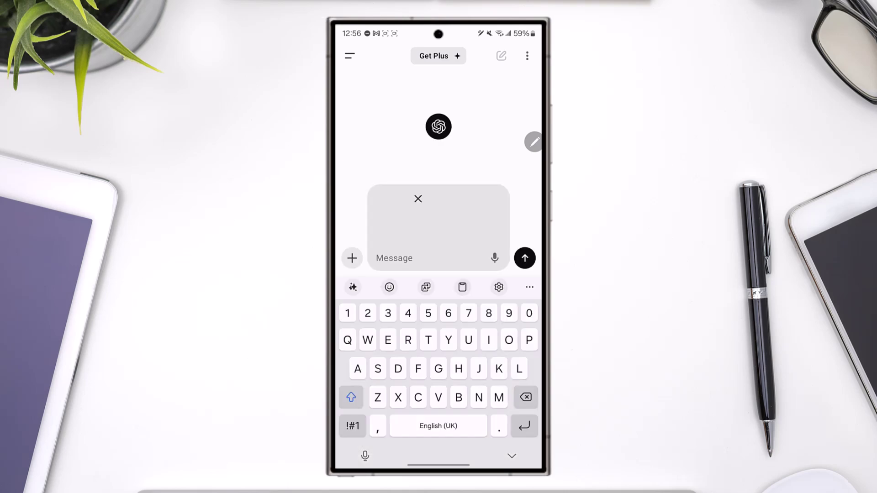
{"action": "type", "text": "Analyze"}
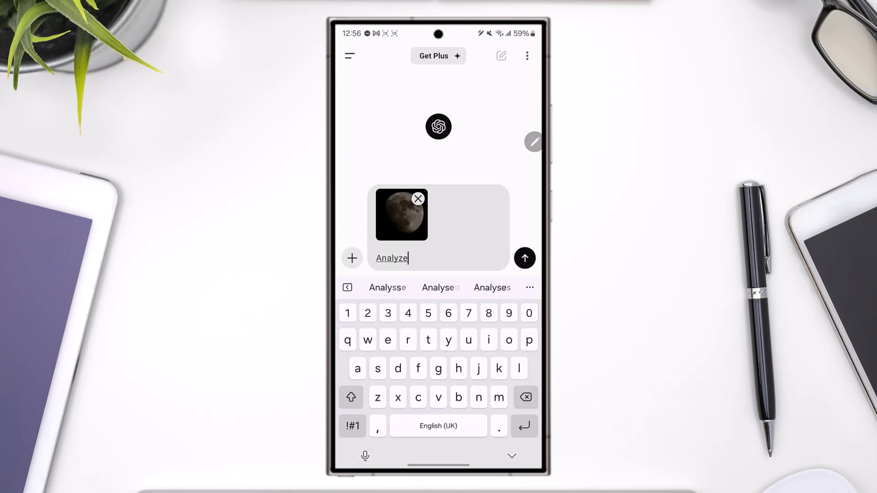
Step: Send the moon photo with the 'Analyze' prompt to ChatGPT
{"action": "left_click", "coordinate": [525, 258]}
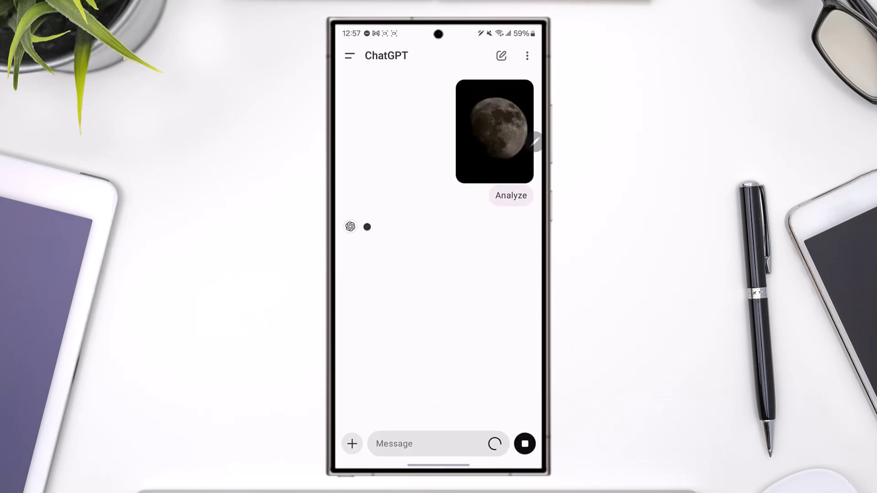